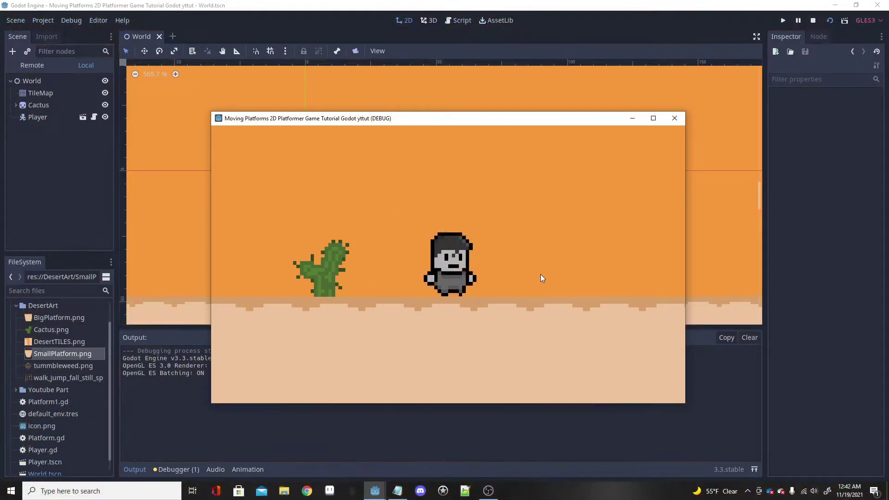
- Walk the player right and then left in the running desert scene
key(Right)
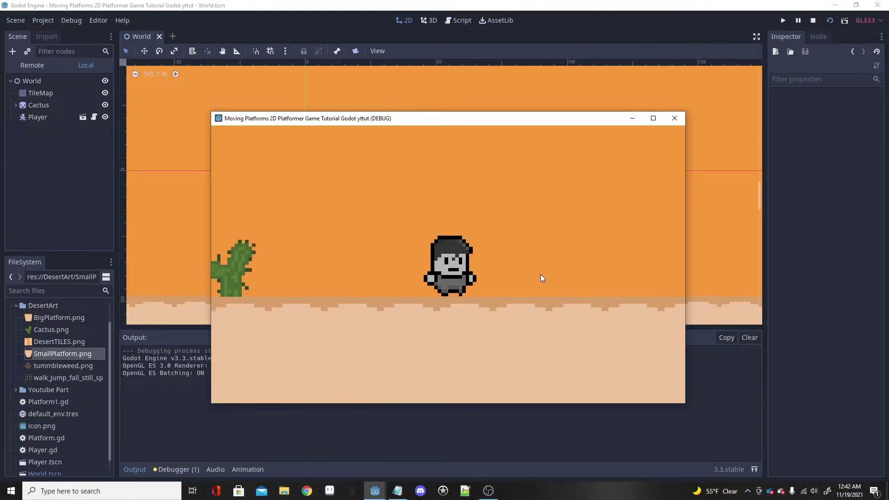
key(Left)
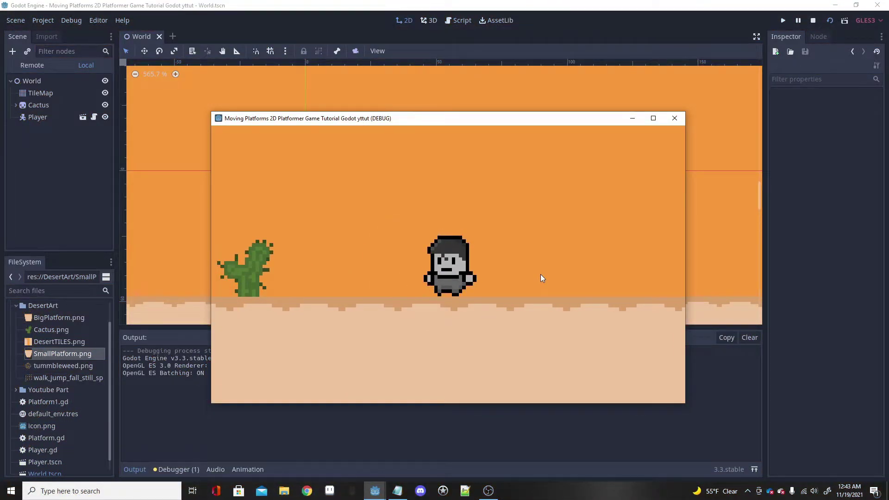
- Stop the running game and add a KinematicBody2D node under World
key(F8)
click(27, 68)
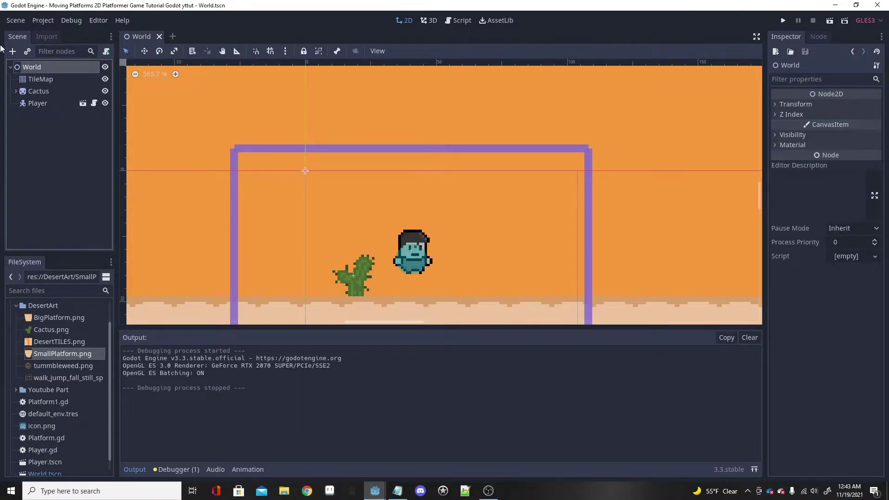
click(13, 52)
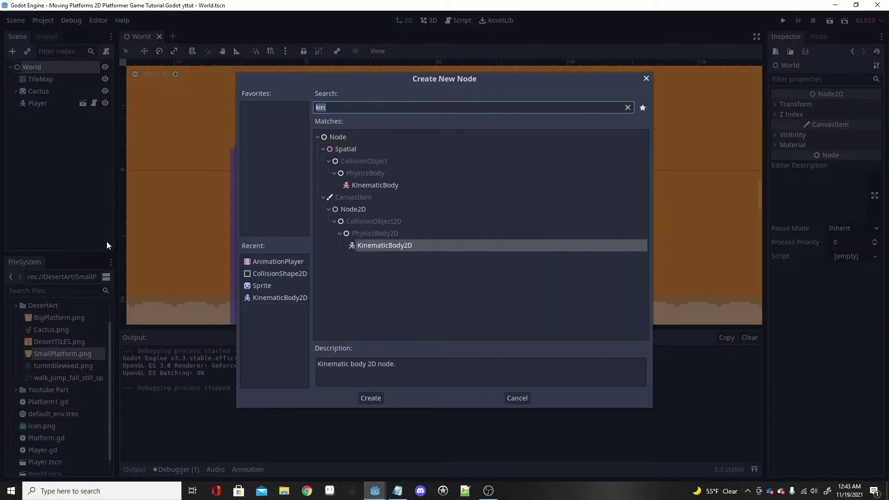
key(Return)
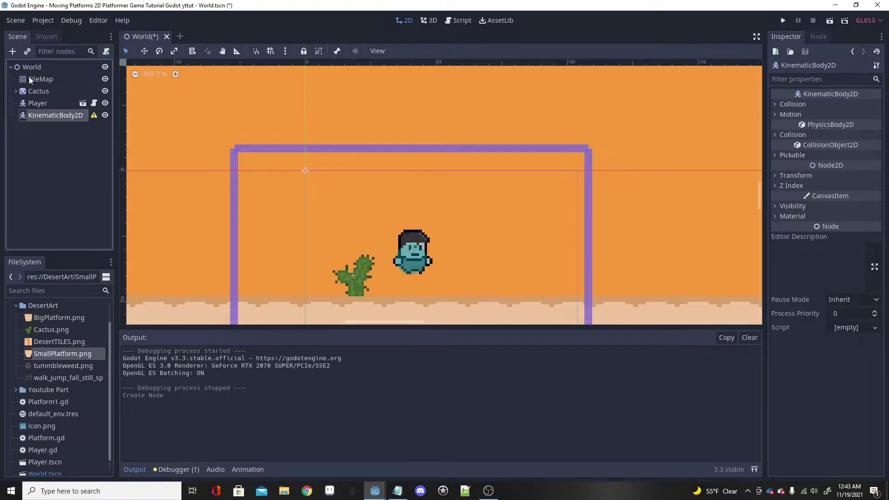
- Give the KinematicBody2D Sprite, CollisionShape2D and AnimationPlayer child nodes
click(13, 52)
text(sprite)
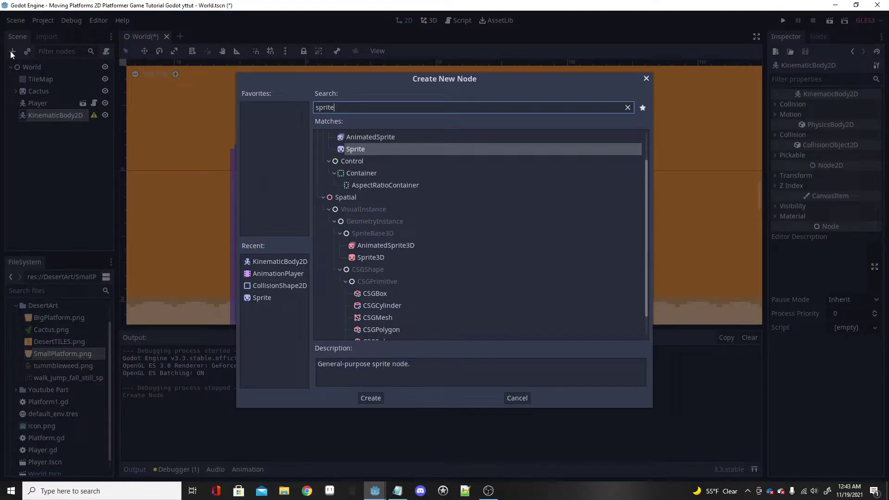
key(Return)
click(11, 53)
text(coll)
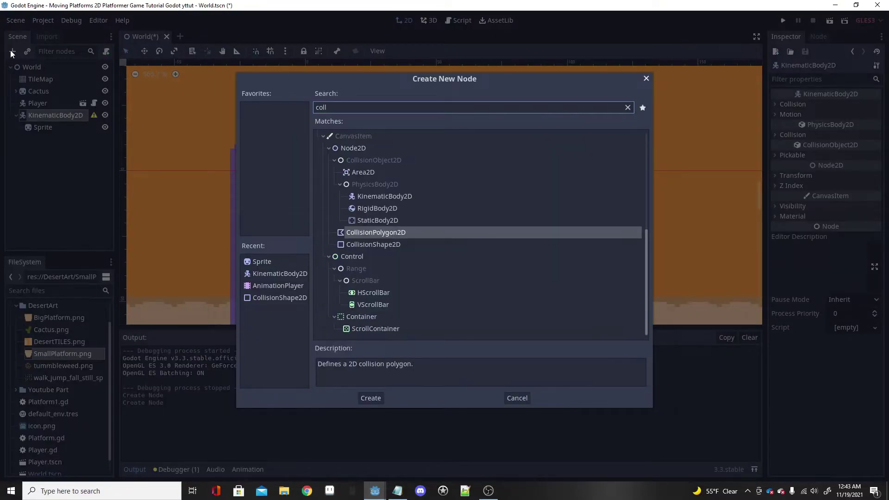
key(Down)
key(Return)
click(12, 52)
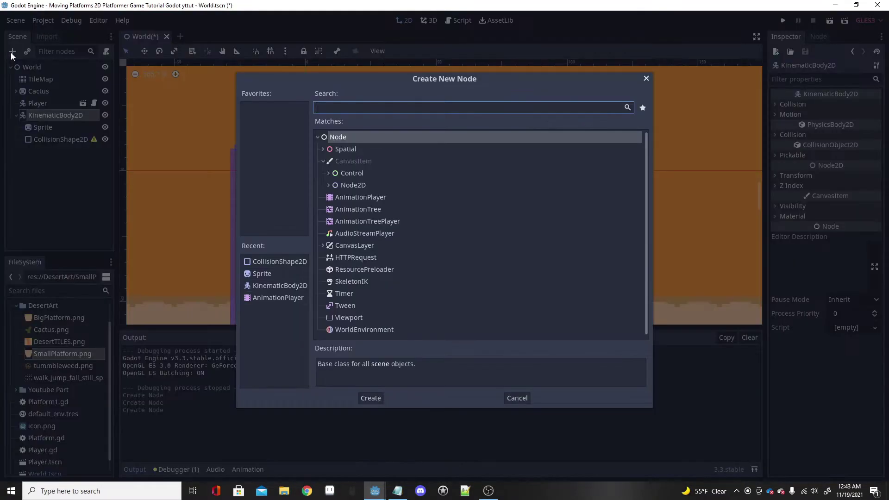
text(Animtion)
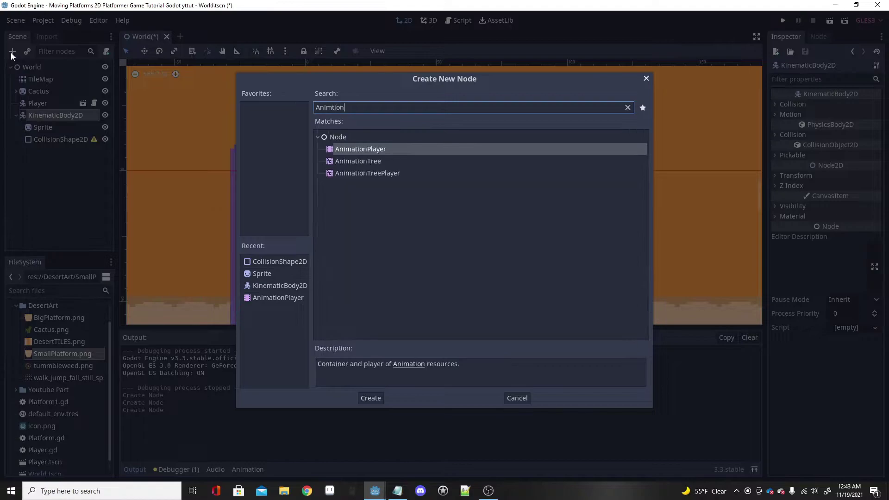
key(Return)
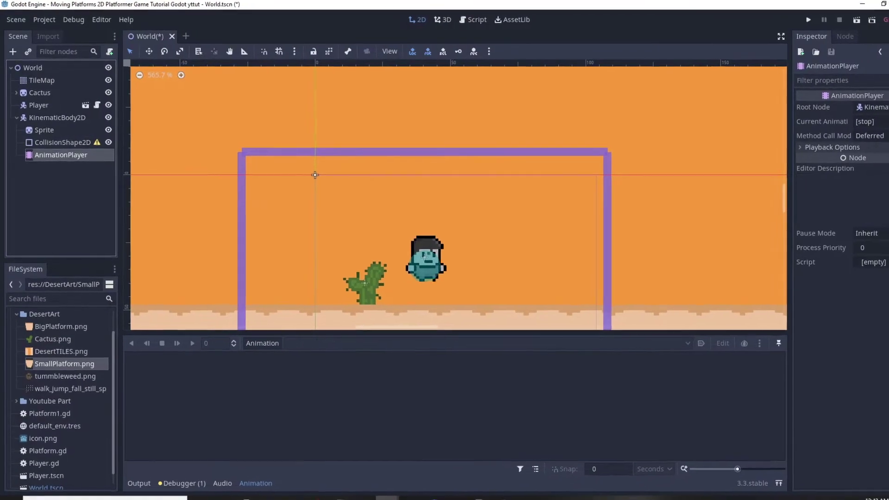
- Rename CollisionShape2D to 'shape' and KinematicBody2D to 'platform1' in the Scene tree
double_click(69, 150)
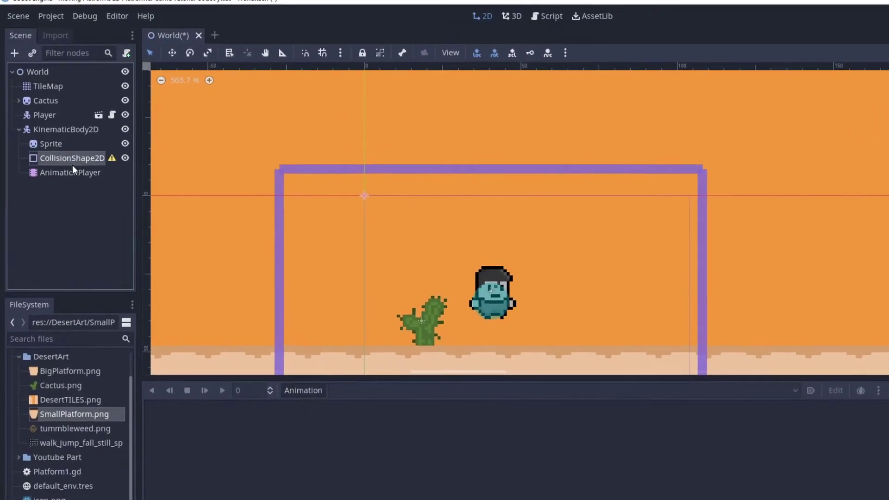
text(shape)
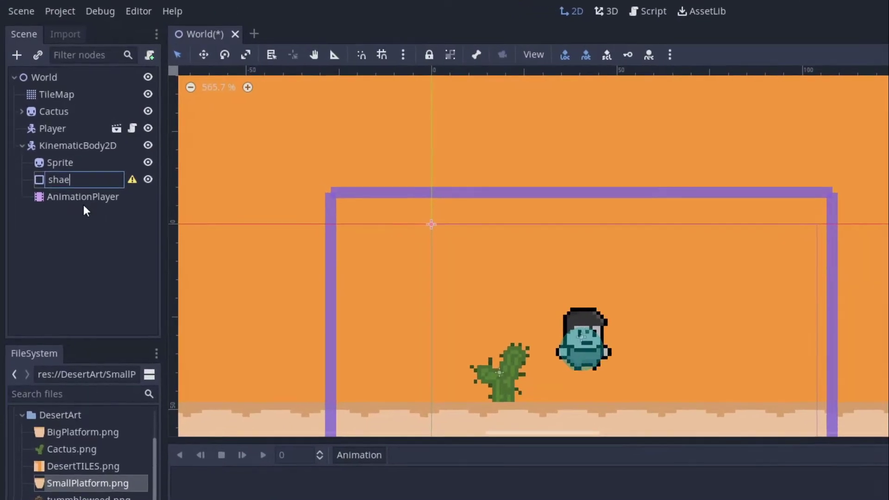
key(Return)
double_click(86, 156)
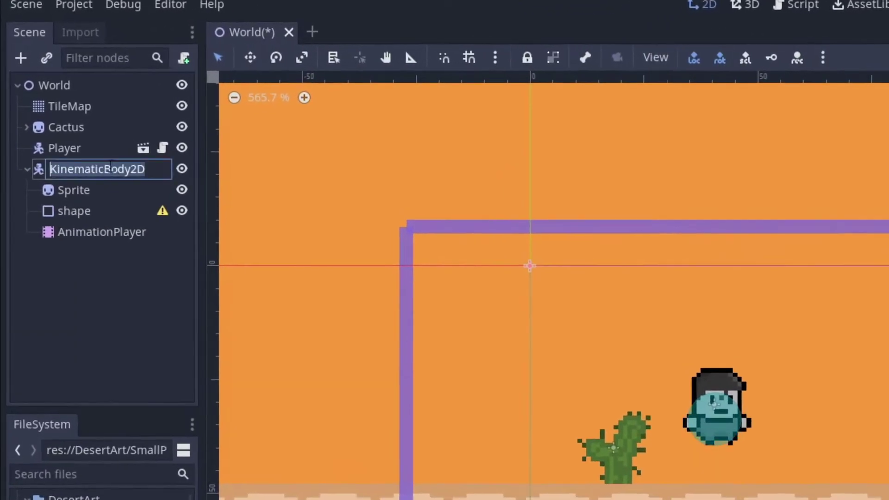
text(platform)
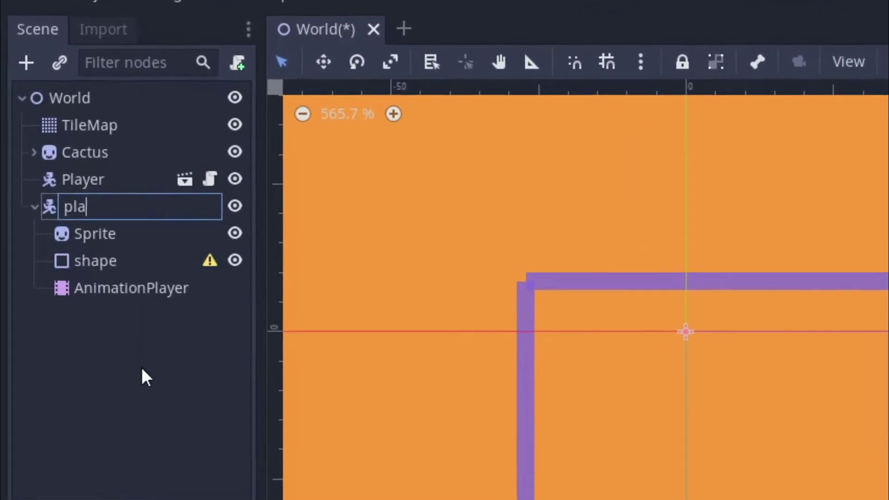
text(1)
key(Return)
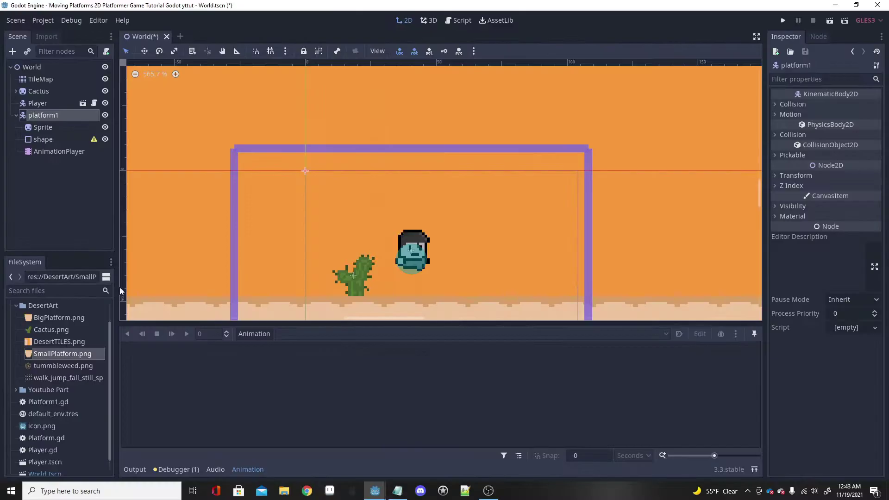
- Set the platform Sprite's texture to SmallPlatform.png
click(64, 126)
scroll(94, 348, up, 1)
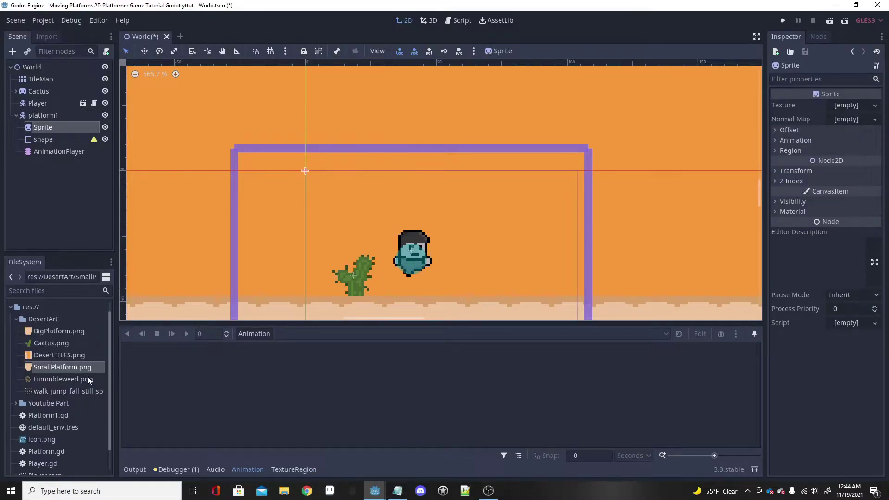
drag(85, 369, 838, 105)
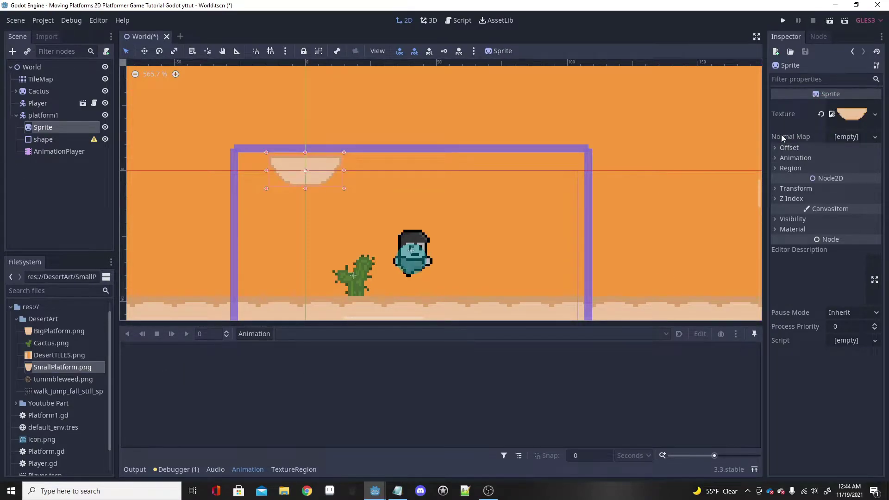
- Give the shape node a new RectangleShape2D flattened into a bar along the platform's top
click(73, 141)
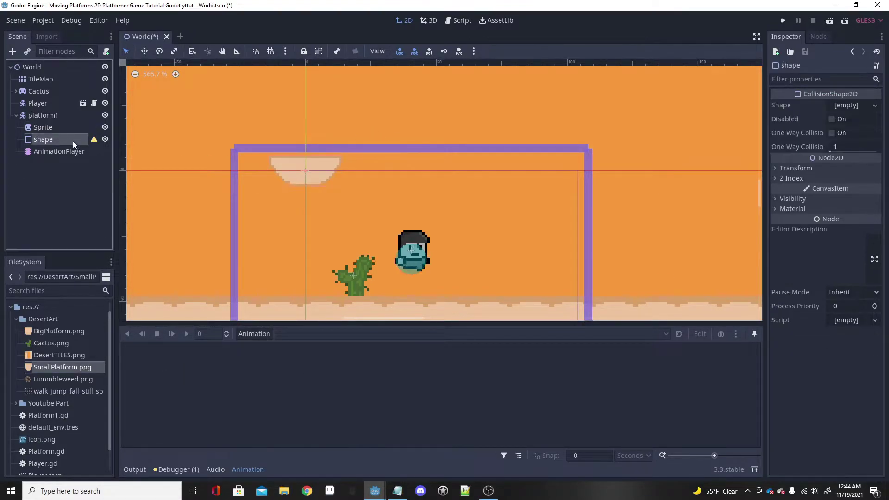
click(858, 105)
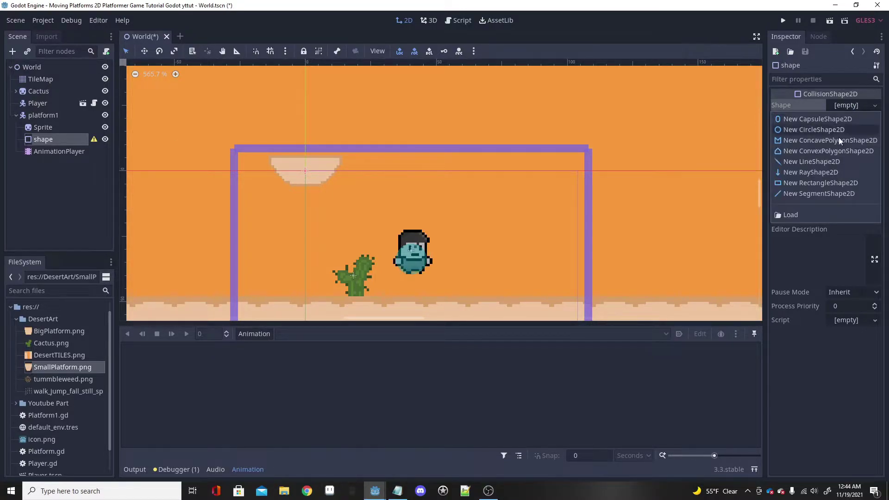
click(818, 183)
mouse_move(305, 145)
mouse_down()
mouse_move(307, 163)
mouse_move(339, 162)
mouse_move(299, 162)
mouse_up()
scroll(299, 160, up, 5)
scroll(365, 179, down, 6)
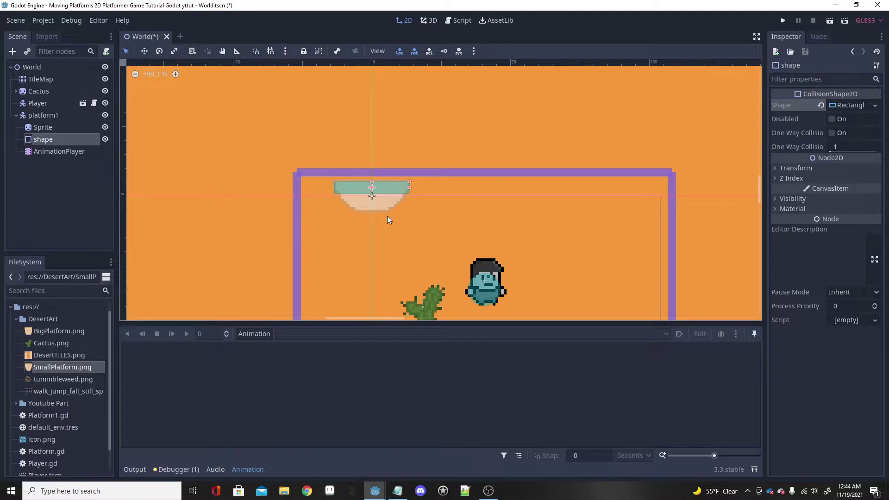
- Lock platform1's children and drag it just right of the player, above the floor
click(53, 114)
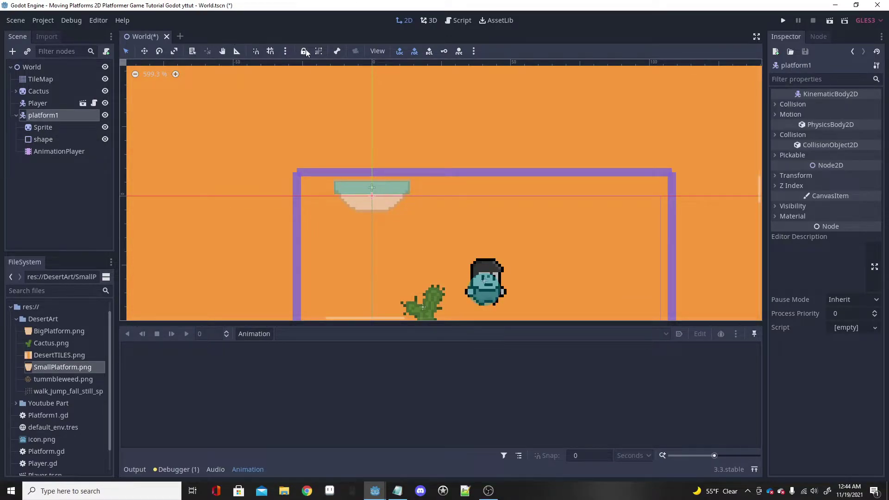
click(319, 52)
drag(385, 203, 568, 243)
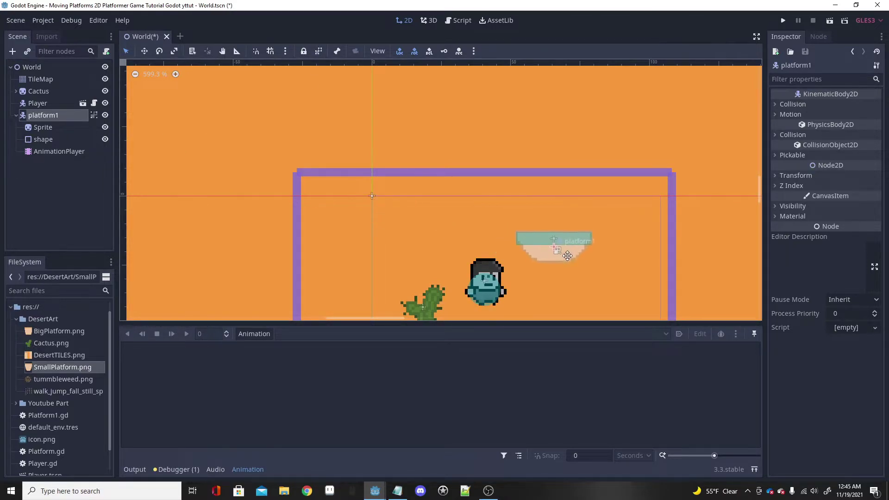
scroll(617, 233, down, 3)
scroll(710, 318, left, 2)
scroll(741, 296, up, 4)
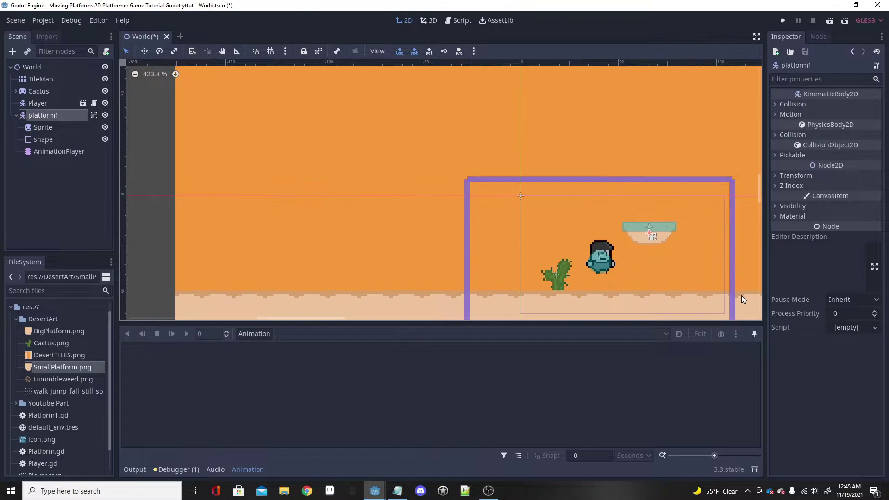
drag(583, 195, 566, 243)
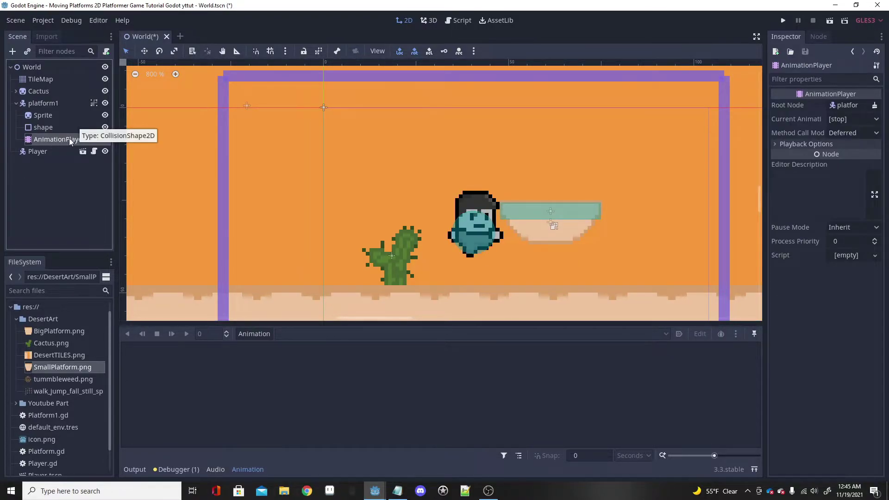
- Create a new animation named 'platform1' in the AnimationPlayer
click(255, 333)
click(254, 314)
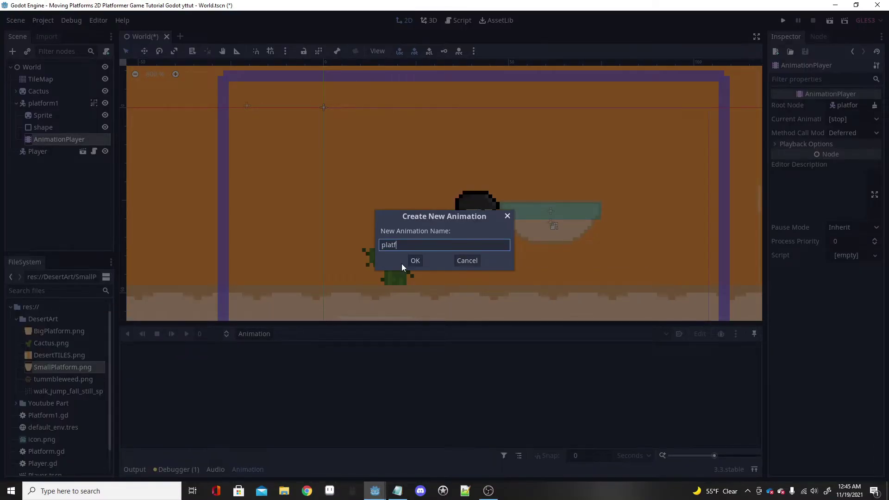
text(platform1)
key(Return)
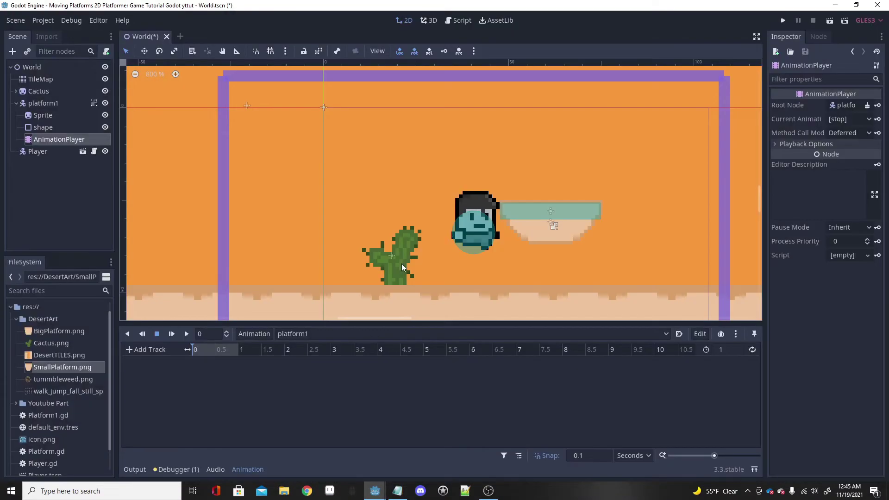
- Add a platform1 position property track, set the length to 4 seconds, and enable looping
click(136, 349)
click(148, 365)
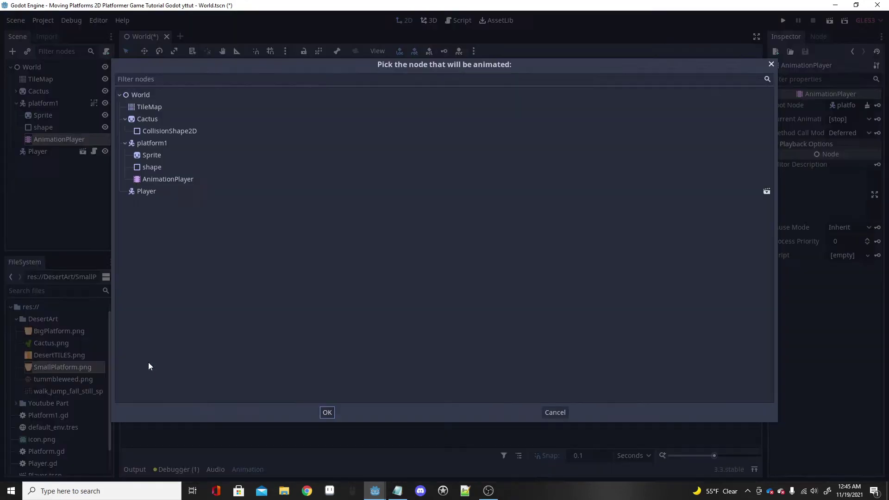
double_click(159, 142)
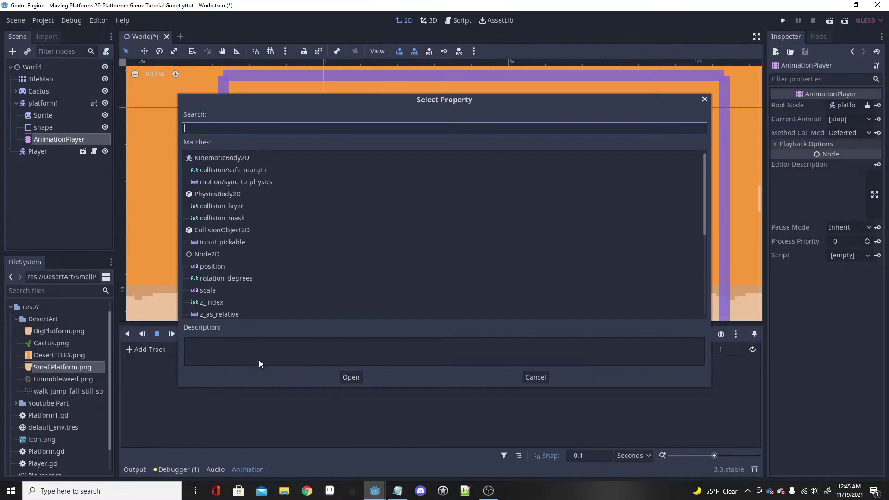
text(pos)
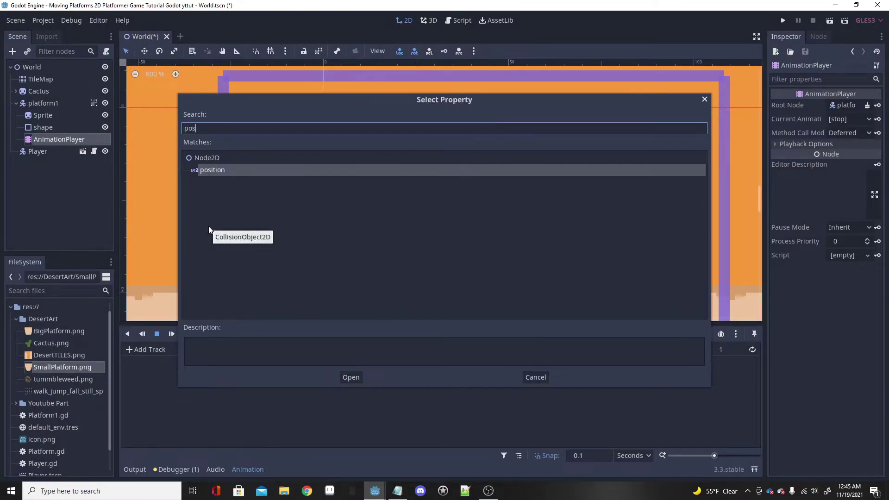
key(Return)
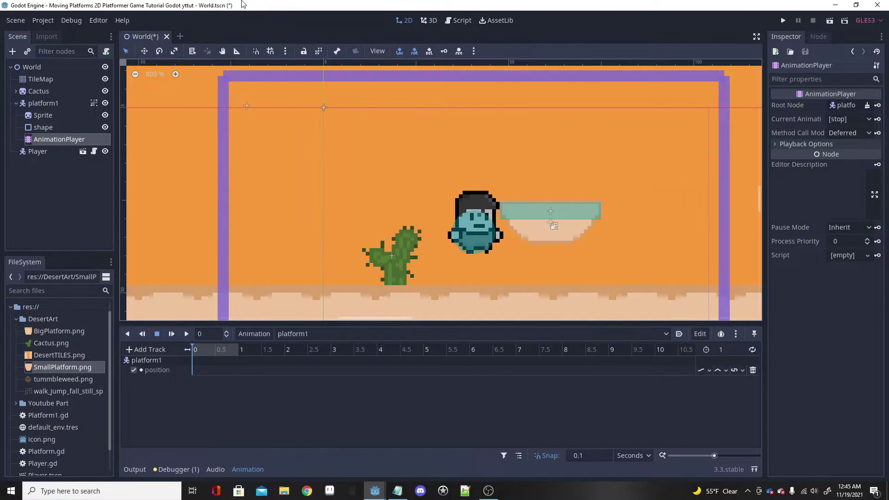
double_click(730, 351)
text(4)
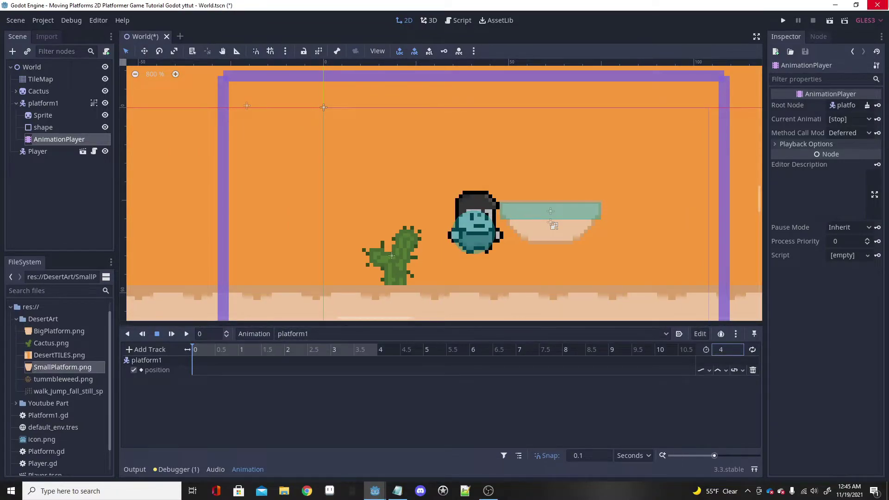
click(753, 351)
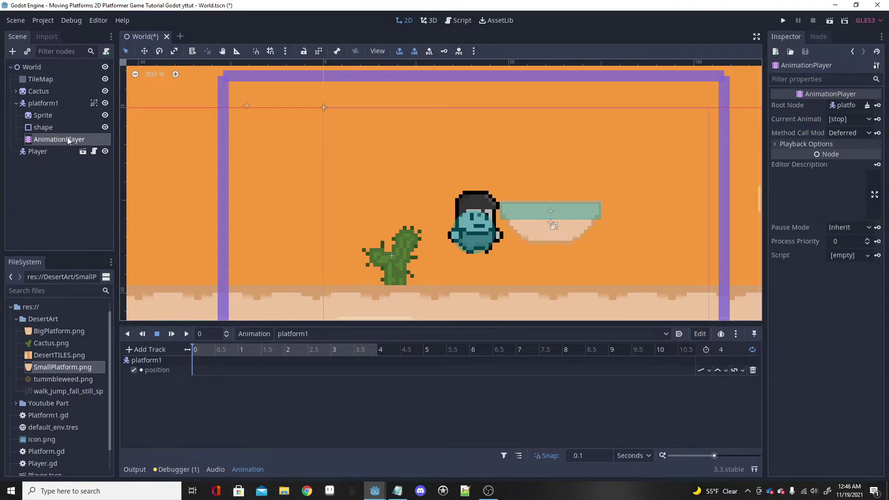
- Key platform1's current position at 0 seconds and again at 4 seconds
click(70, 105)
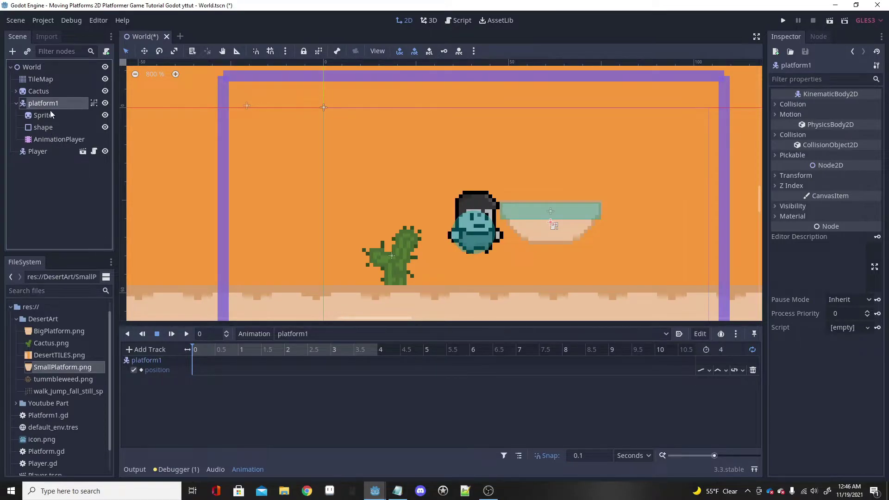
click(797, 176)
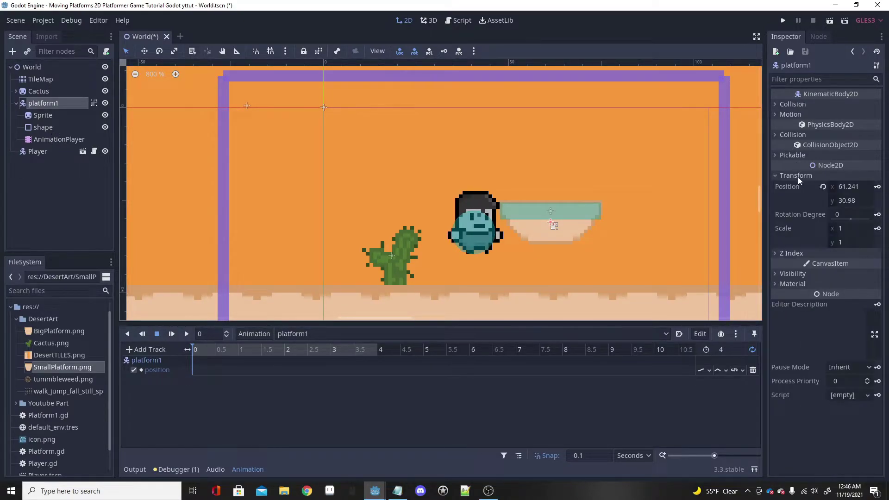
click(878, 187)
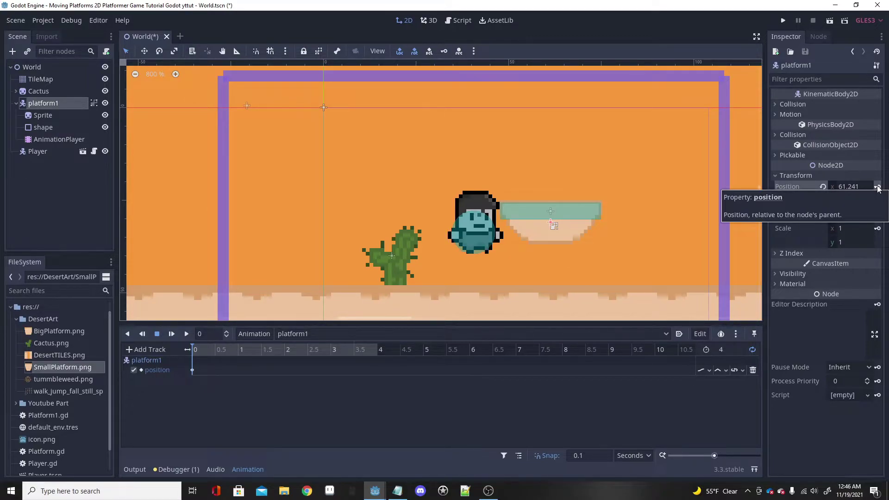
click(213, 333)
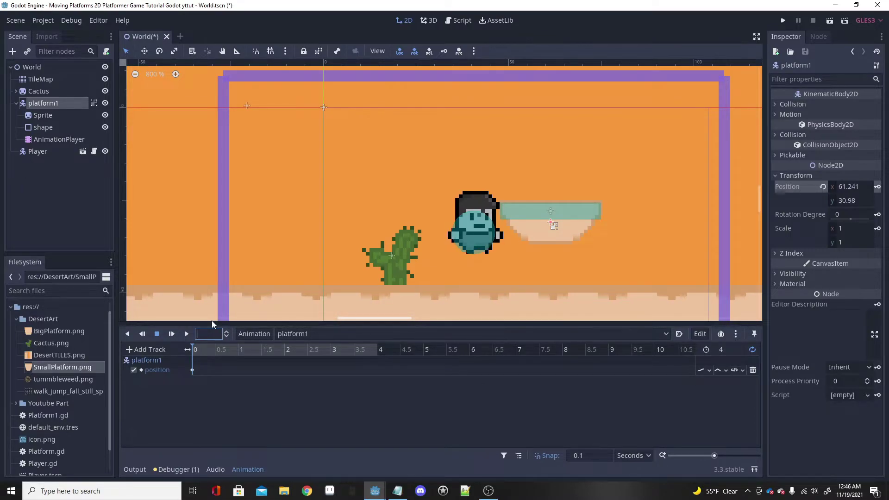
text(4)
key(Return)
click(878, 186)
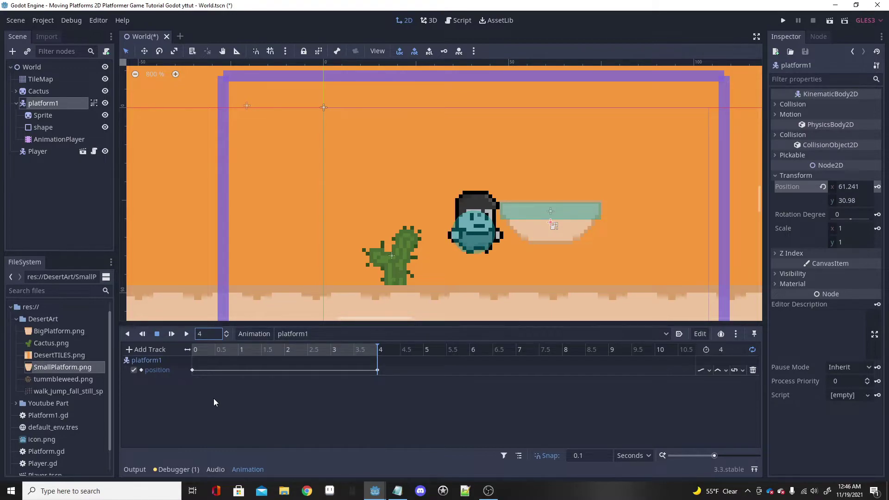
- Move the animation playhead to 2 seconds
key(BackSpace)
text(2)
key(Return)
- At 2 seconds, slide platform1 right to x 97.991 and restore its y to 30.98
drag(547, 236, 683, 234)
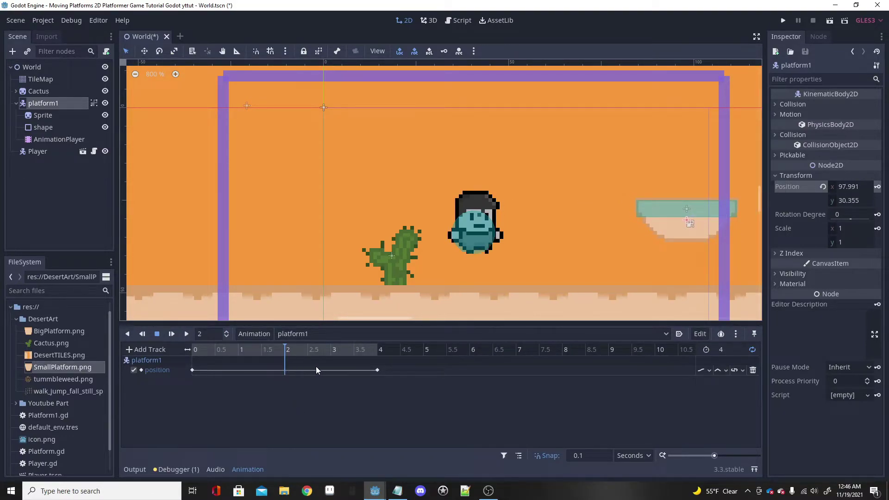
click(193, 370)
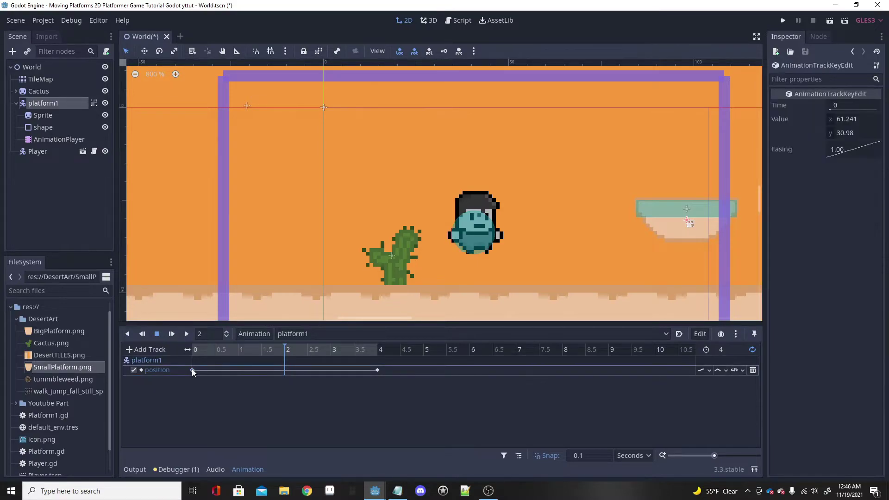
click(859, 133)
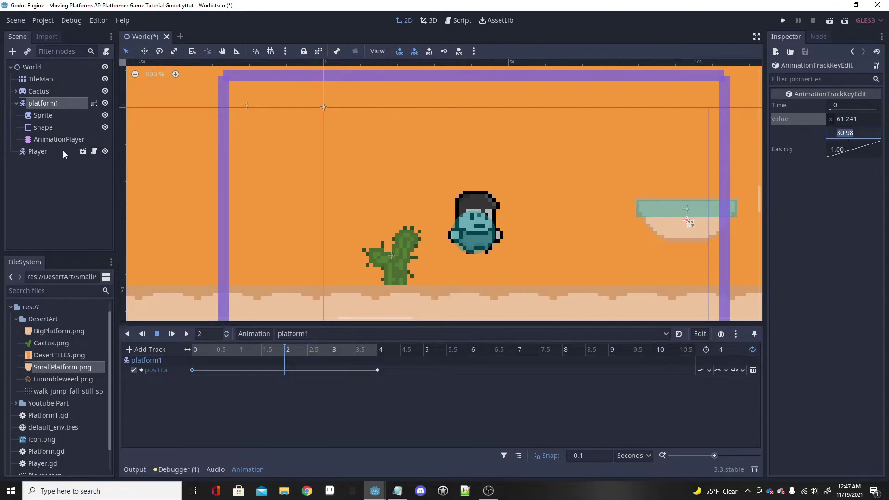
click(41, 103)
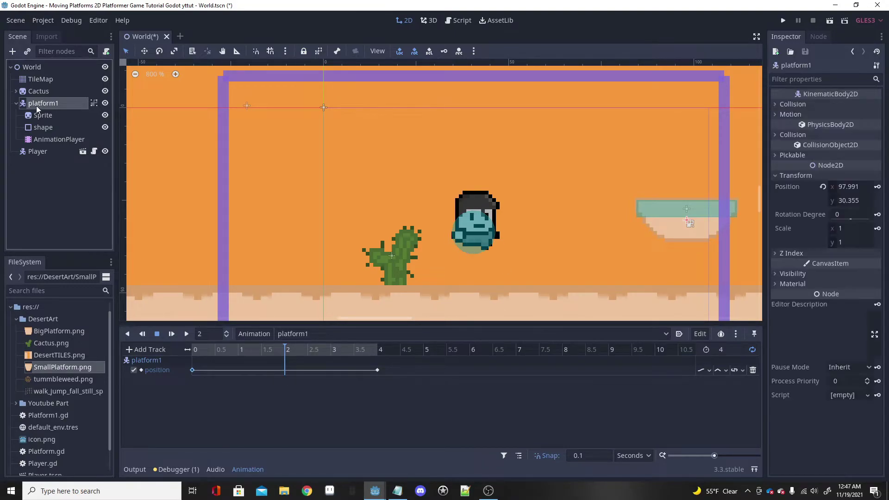
click(867, 203)
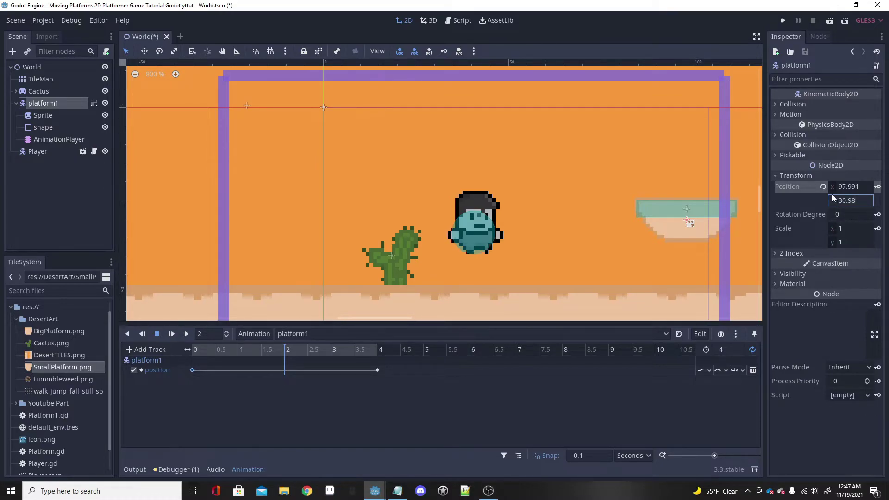
key(Return)
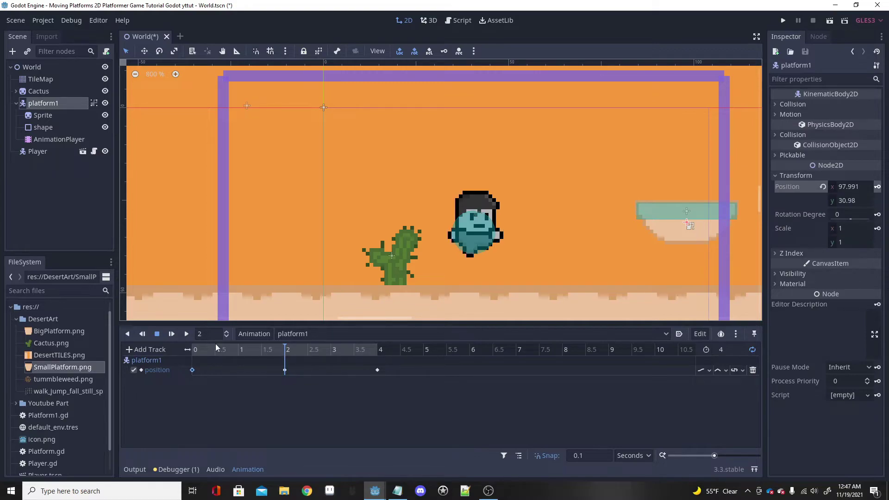
- Rewind the platform1 animation to 0, play it, then run the game
click(209, 332)
key(BackSpace)
text(0)
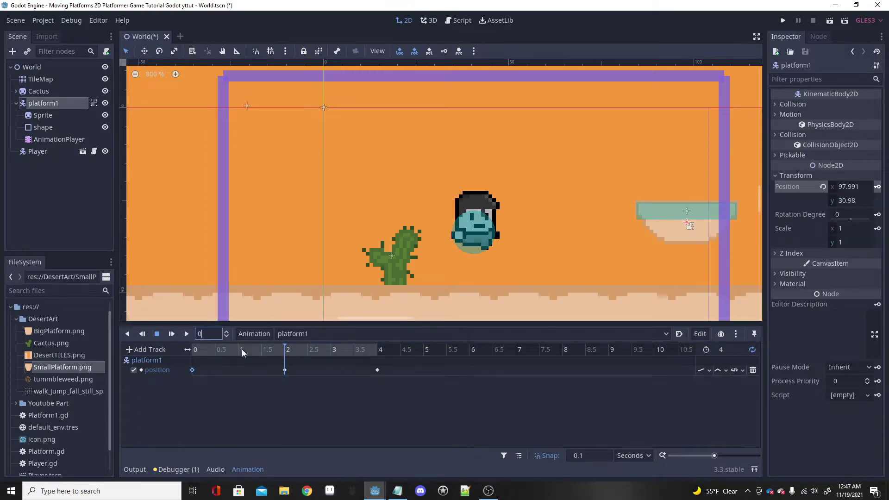
key(Return)
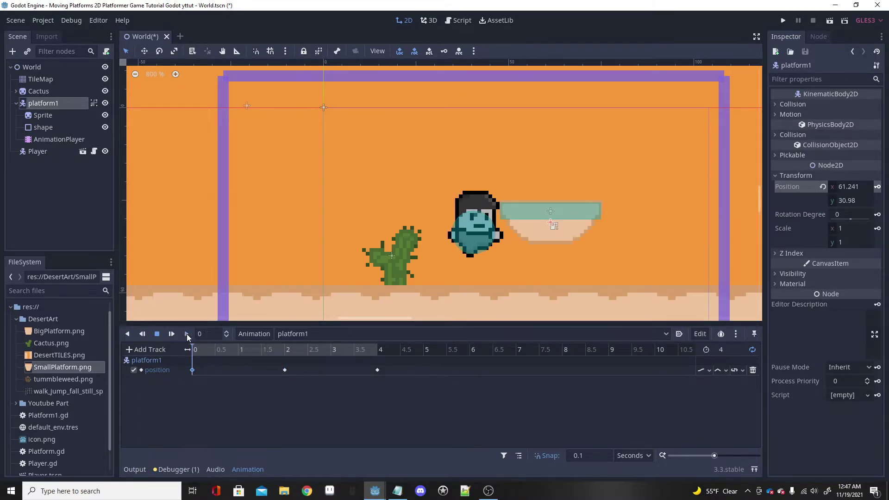
click(187, 334)
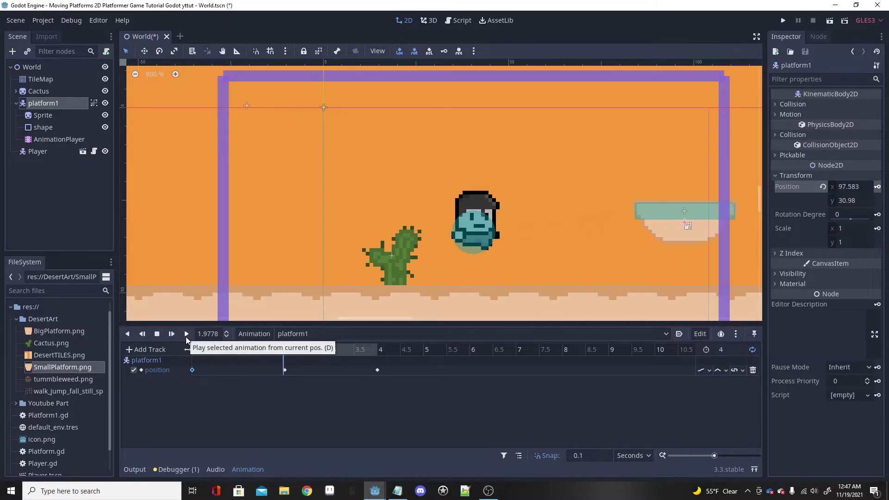
click(158, 334)
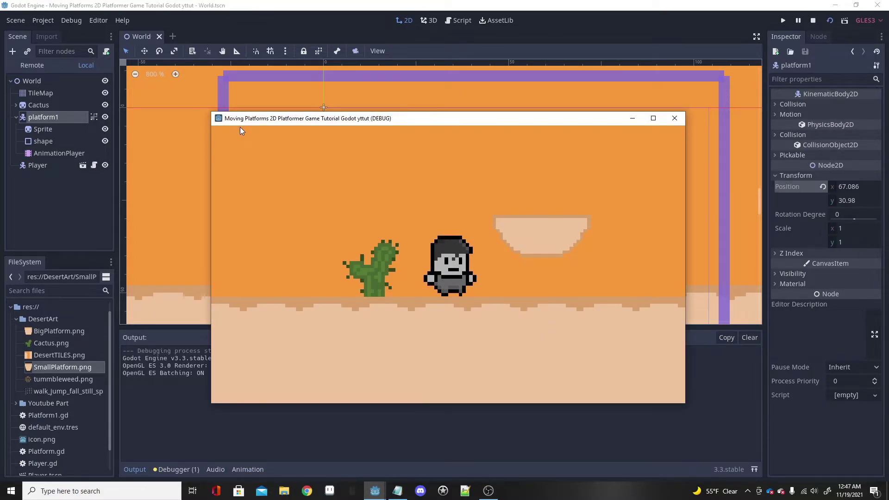
- Close the game and attach a new platformcode.gd script to platform1
key(alt+F4)
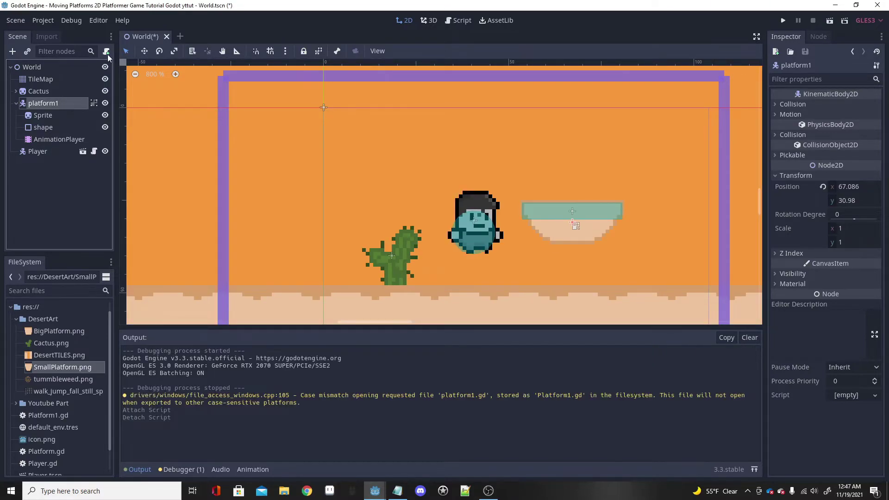
key(ctrl+shift+a)
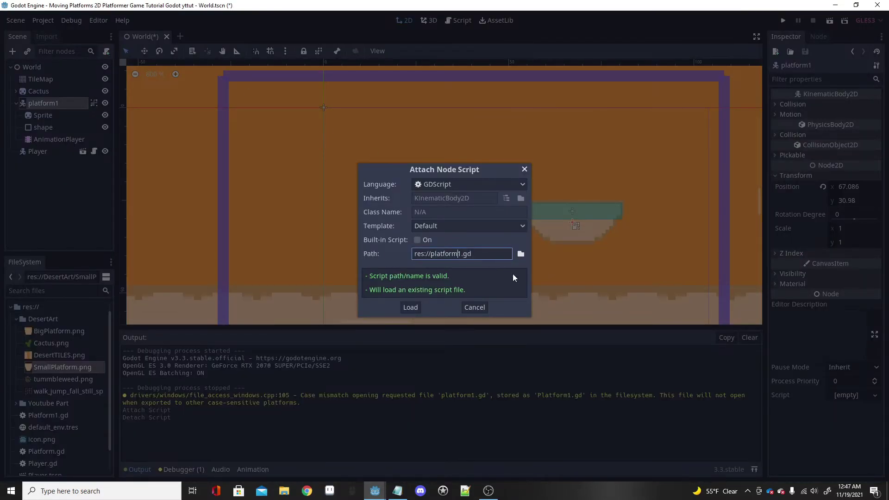
click(410, 307)
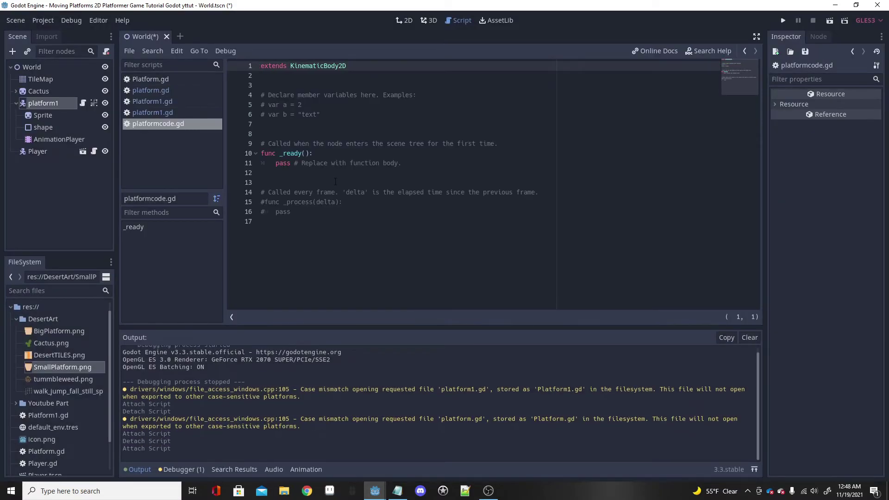
- Add $AnimationPlayer.play("platform1") inside _ready() and run the game with F5
click(322, 153)
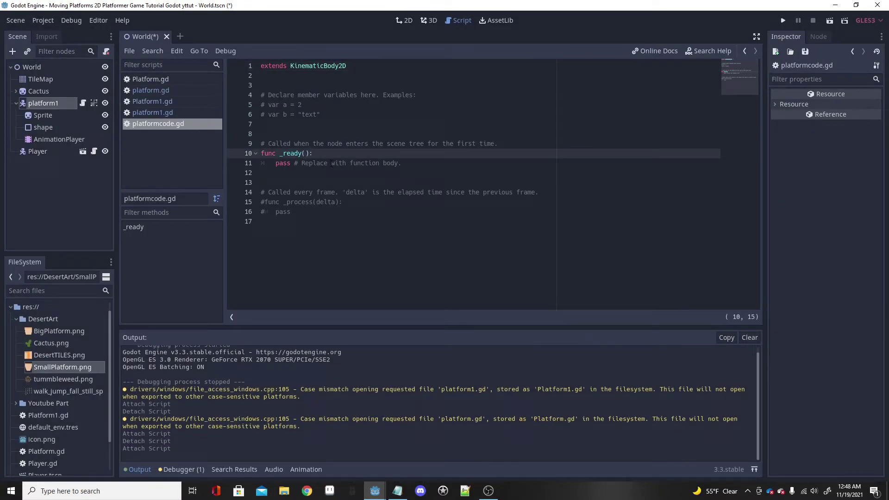
key(Return)
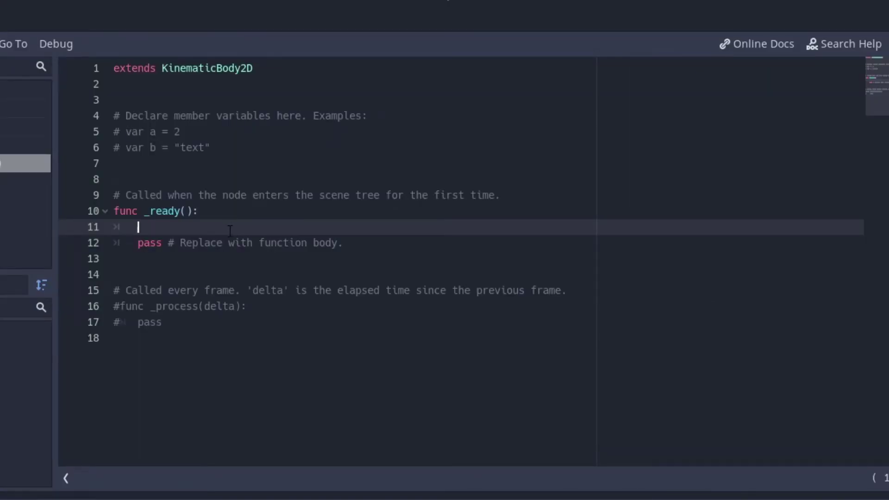
text($)
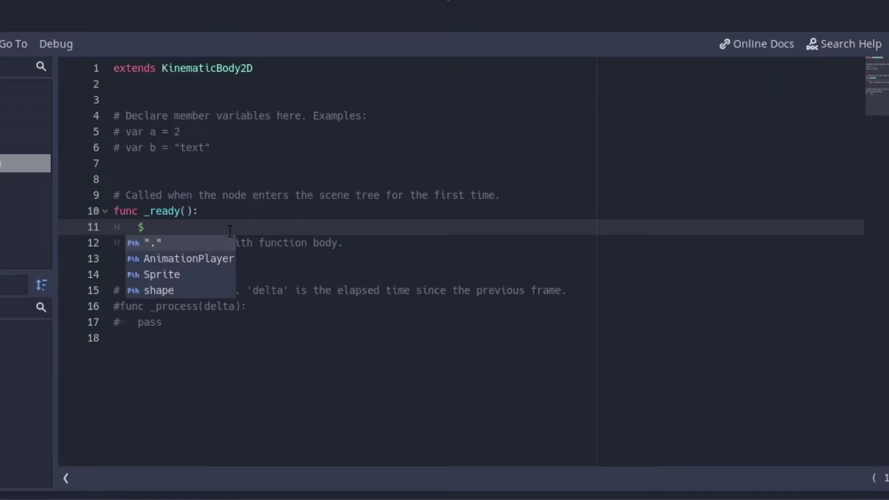
key(Down)
key(Return)
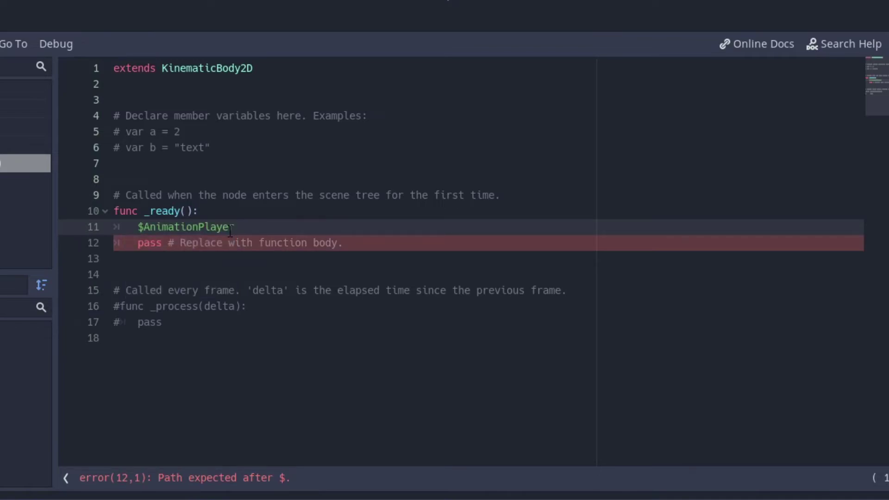
text(.plsay)
key(BackSpace)
key(BackSpace)
key(BackSpace)
text(ay)
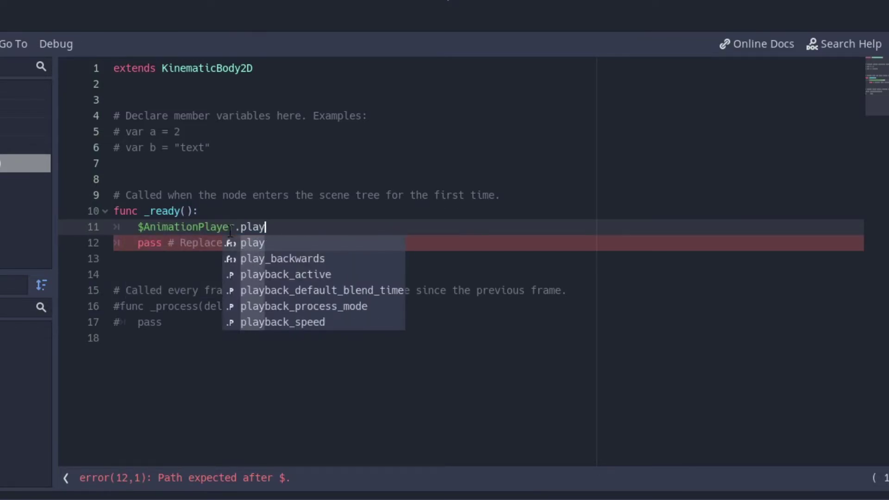
key(Return)
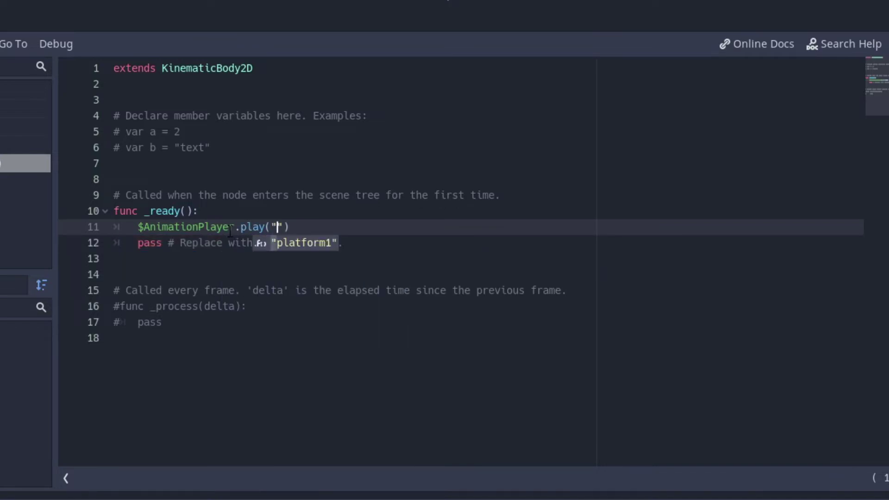
key(Return)
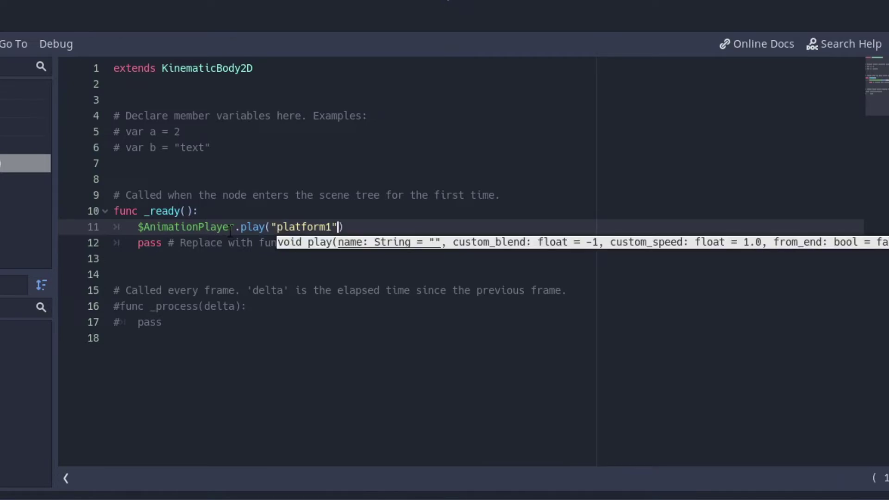
key(F5)
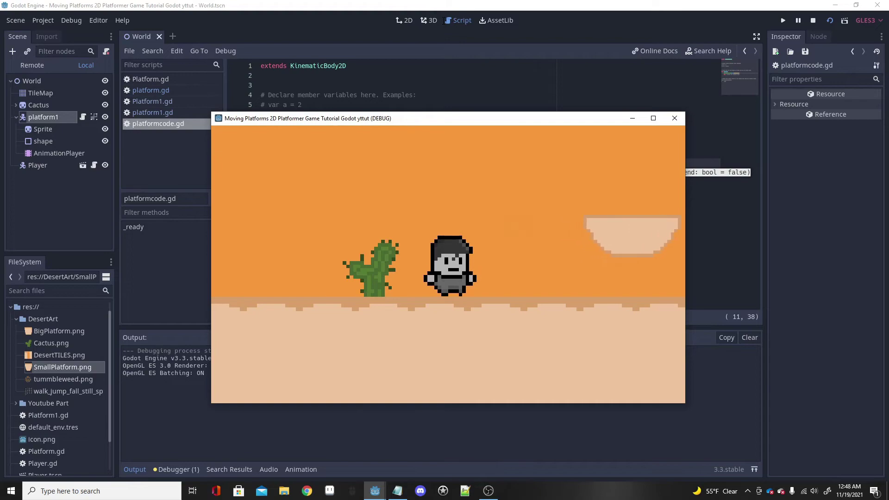
- Jump the player onto the moving platform and ride it, jumping back on after moving left
key(space)
key(Right)
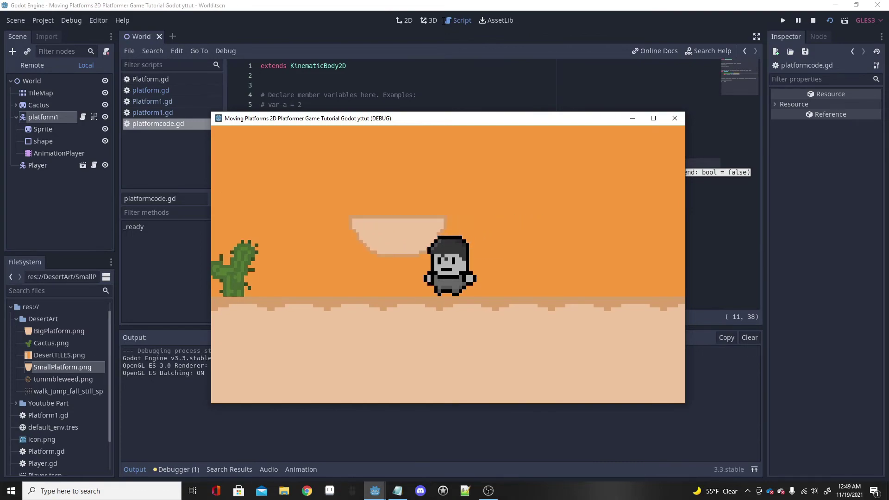
key(Left)
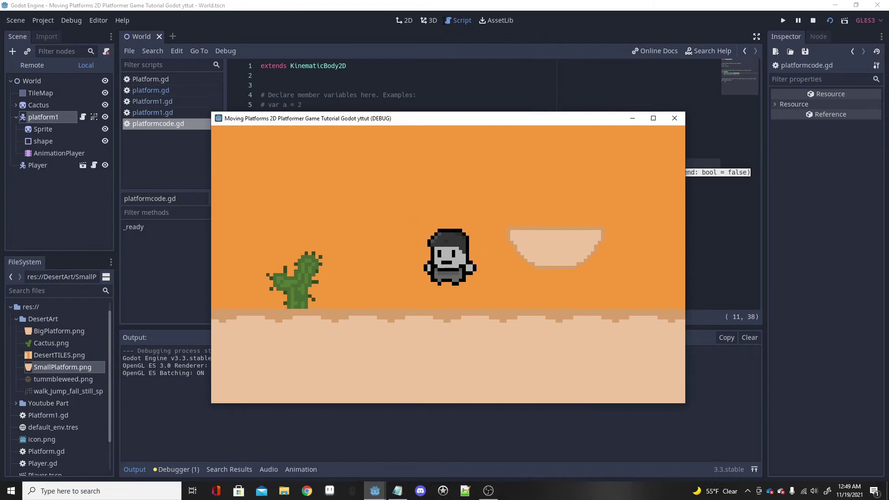
key(Up)
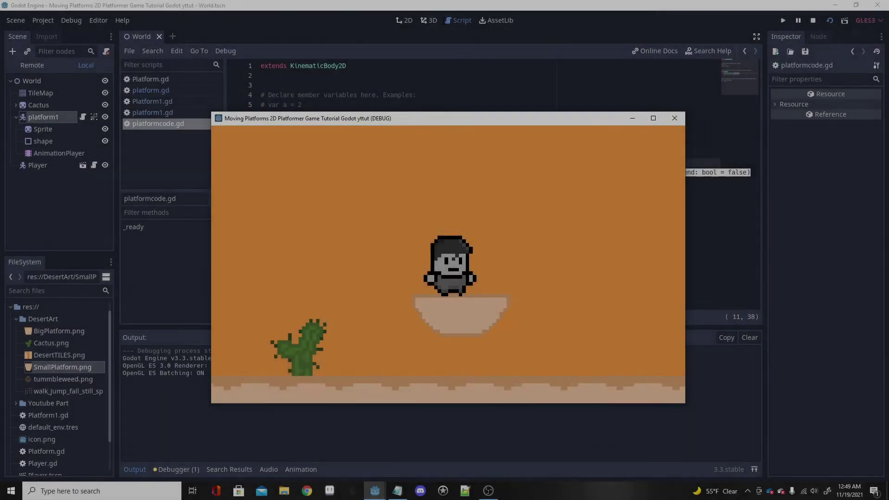
- Walk the player off the platform's left edge, then jump
key(Left)
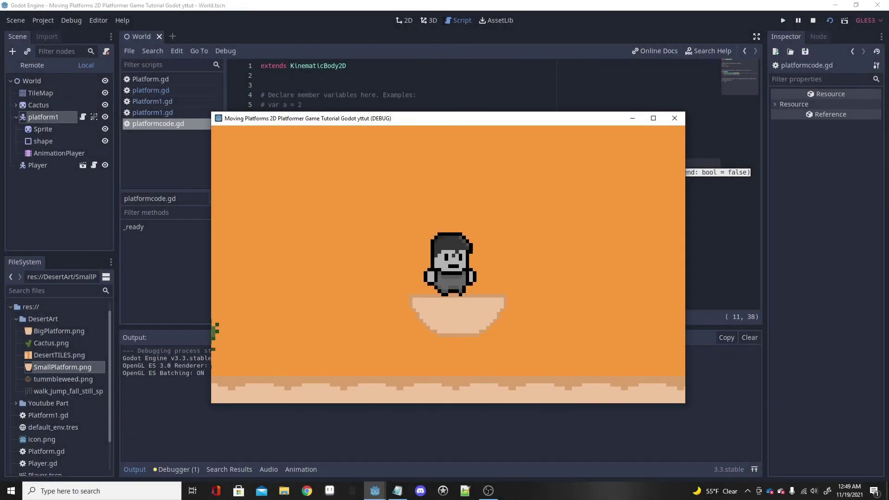
key(Left)
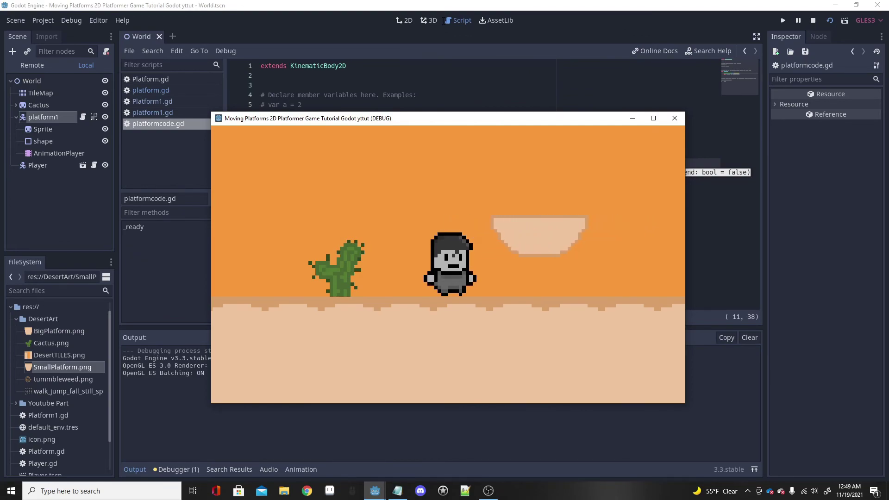
key(Up)
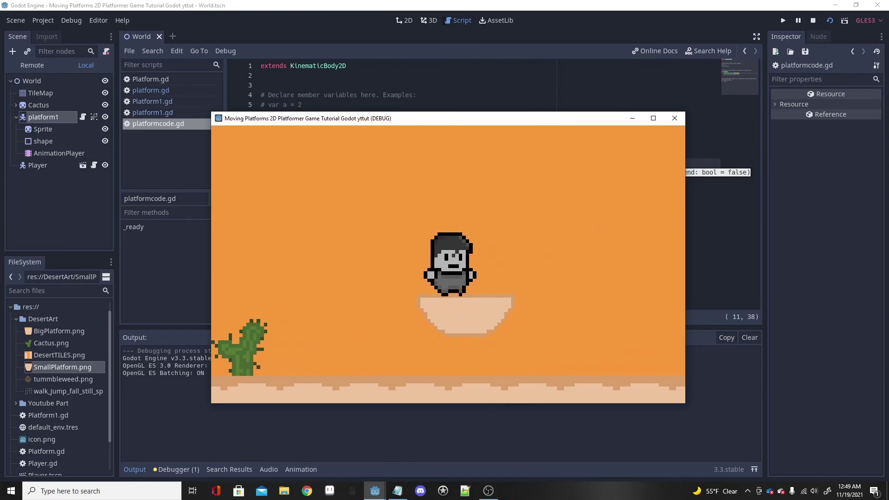